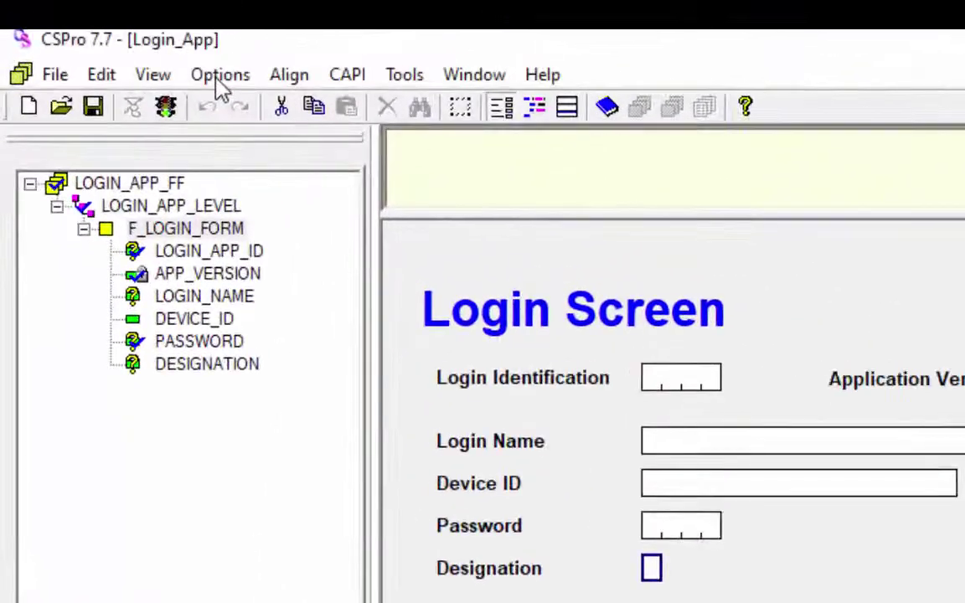
Tick Use HTML dialogs in Login_App's Advanced Features application properties and confirm.
click(89, 31)
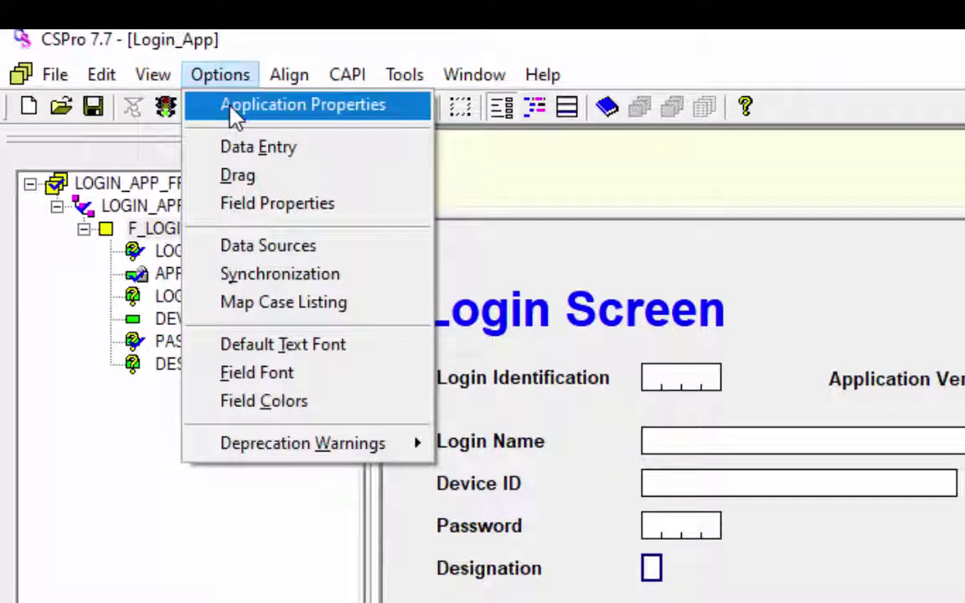
click(235, 115)
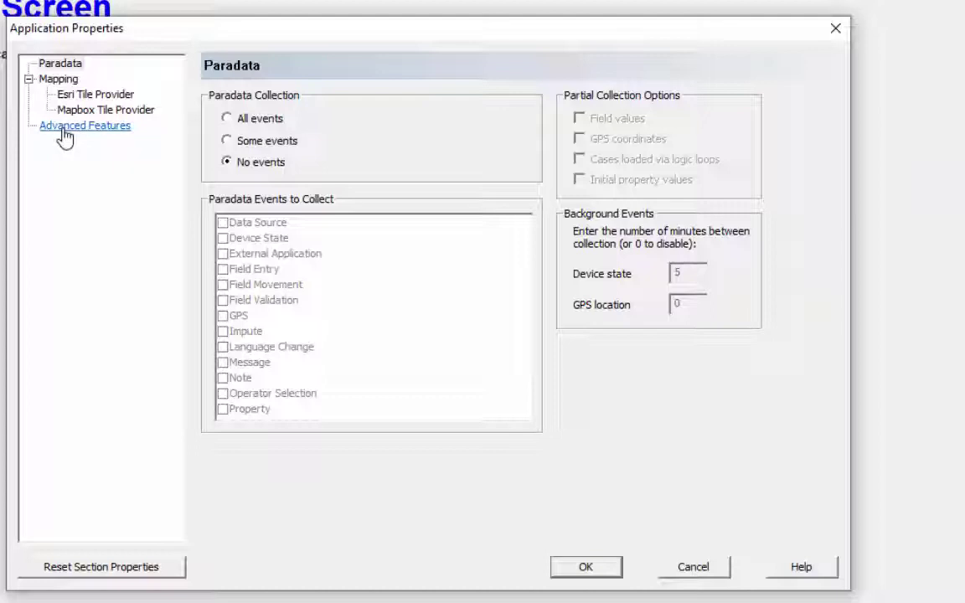
click(64, 134)
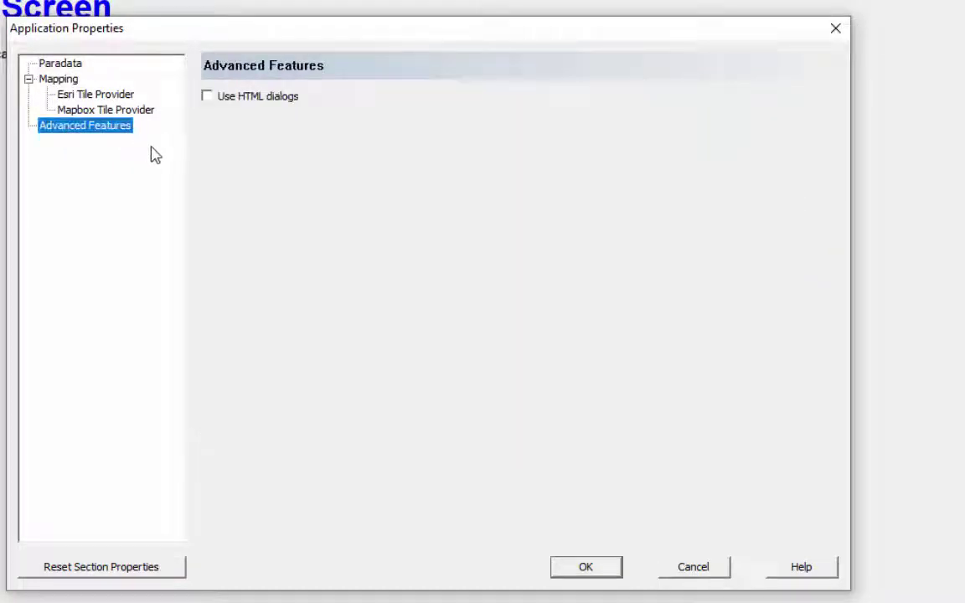
click(207, 98)
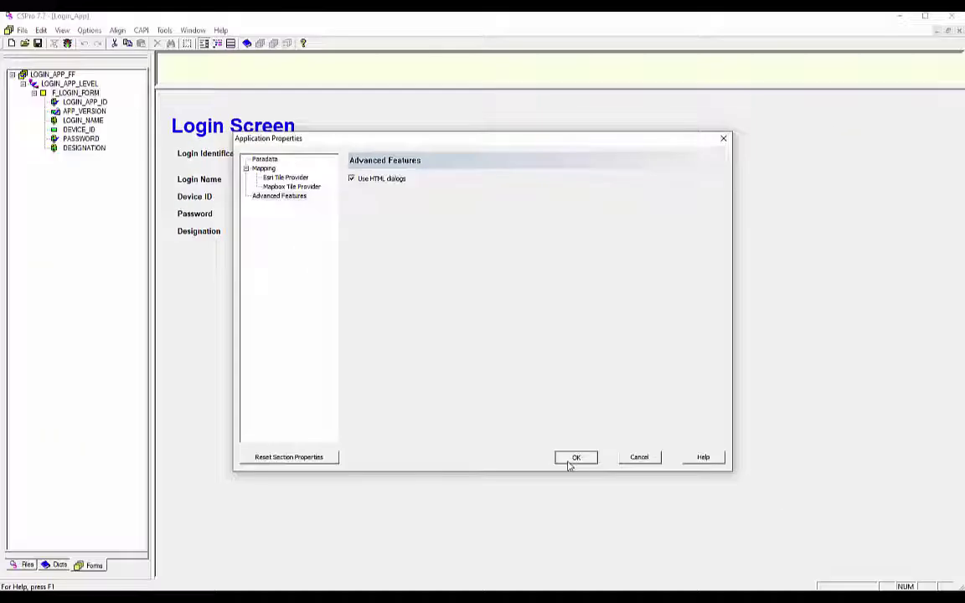
click(585, 567)
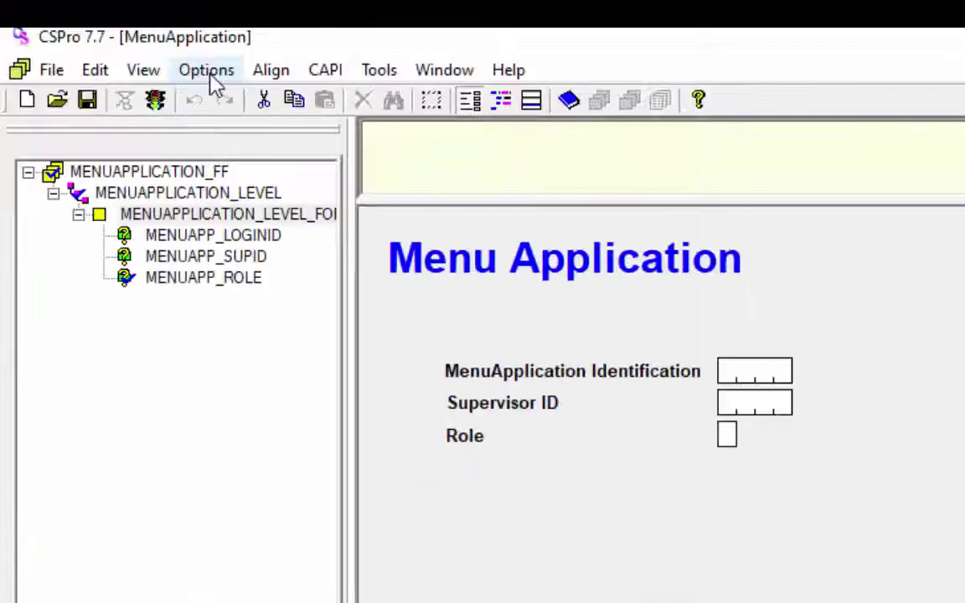
Review MenuApplication's Advanced Features application properties, then close them.
click(91, 31)
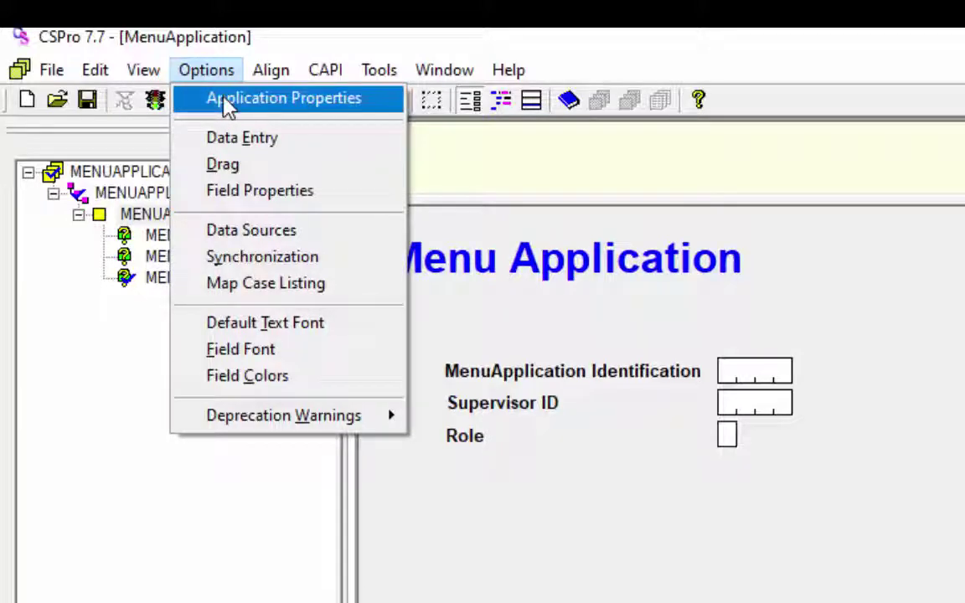
click(229, 106)
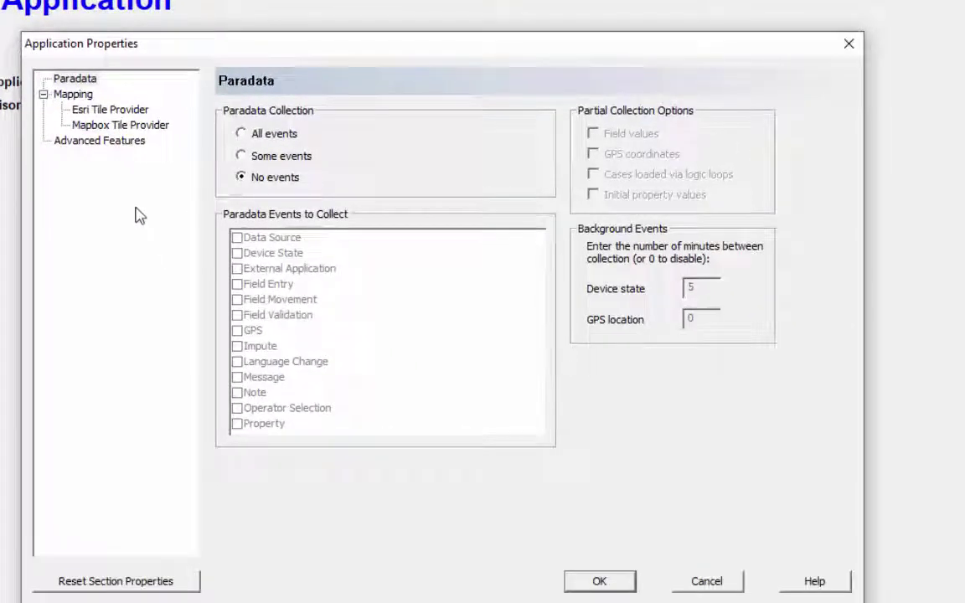
click(108, 141)
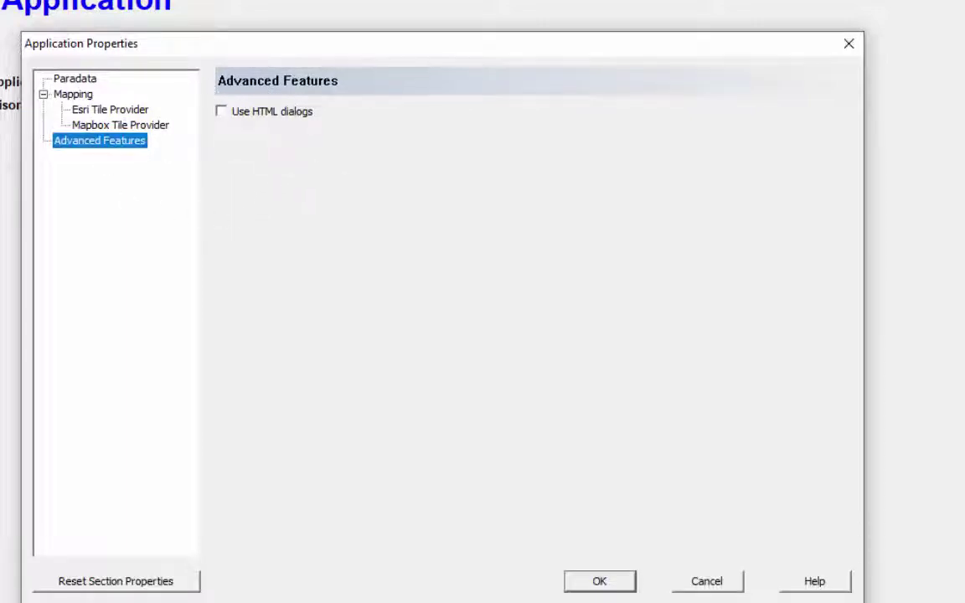
click(705, 581)
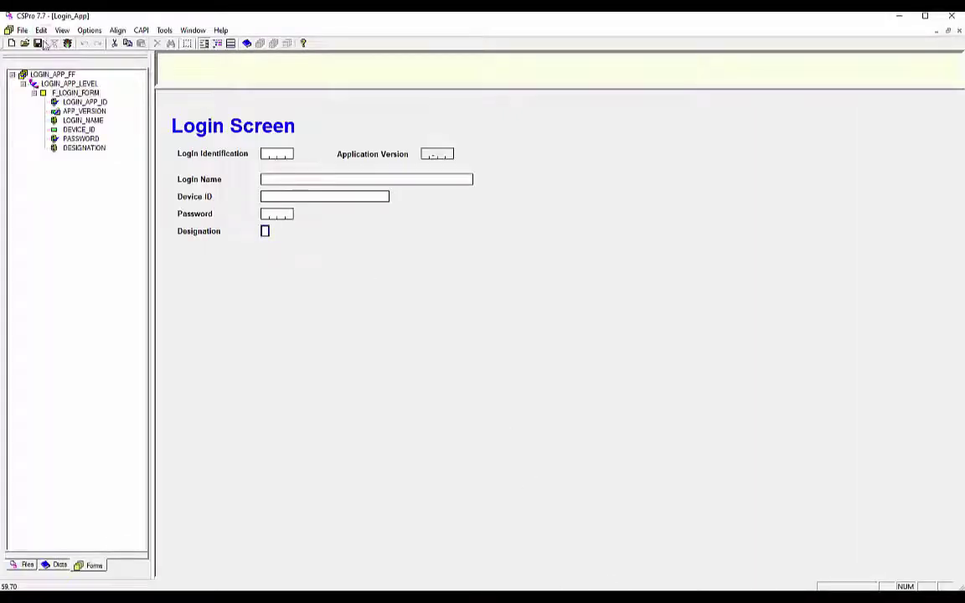
Run Login_App with the default data file, then recheck MenuApplication's Advanced Features properties.
click(68, 43)
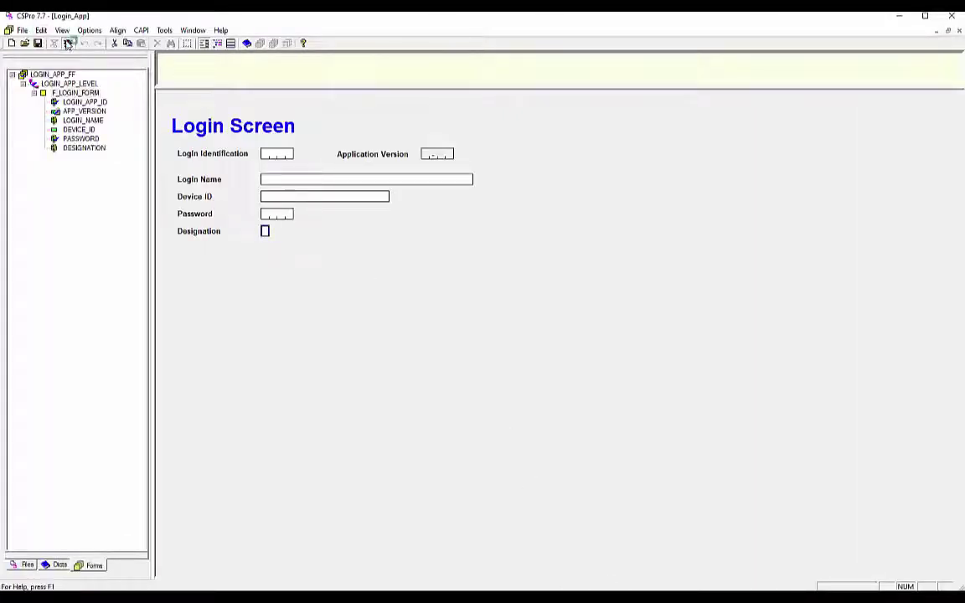
key(Return)
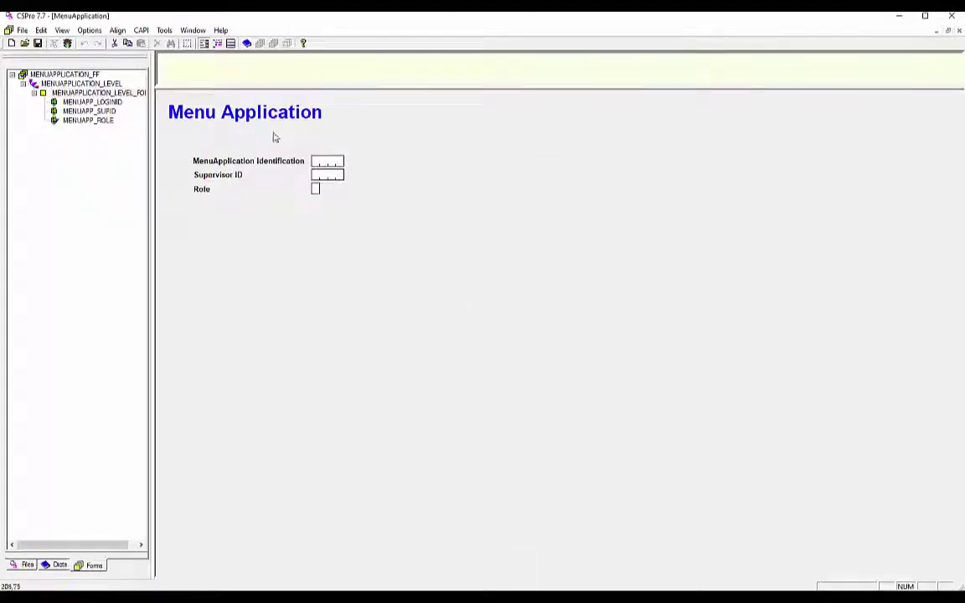
click(89, 30)
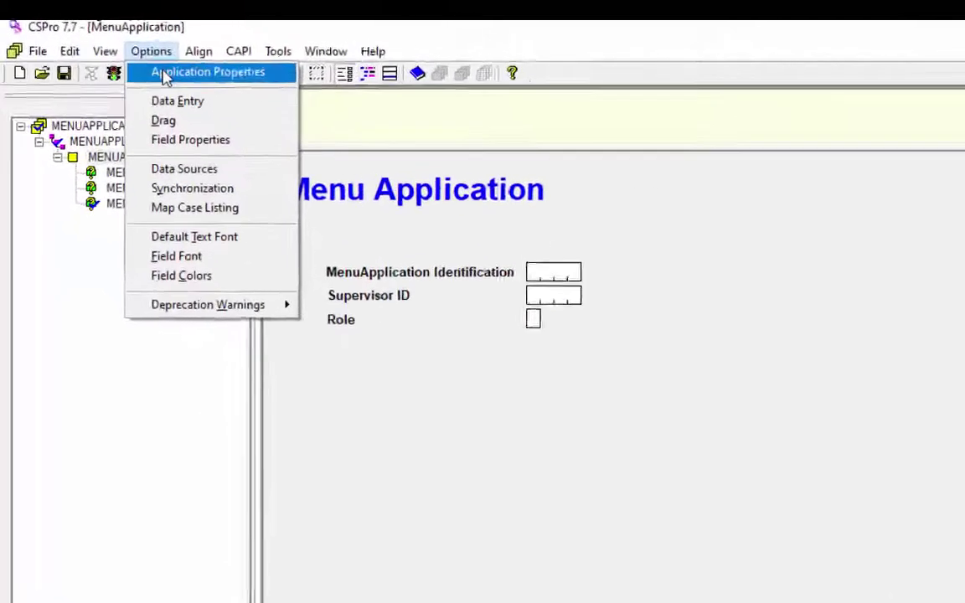
click(165, 74)
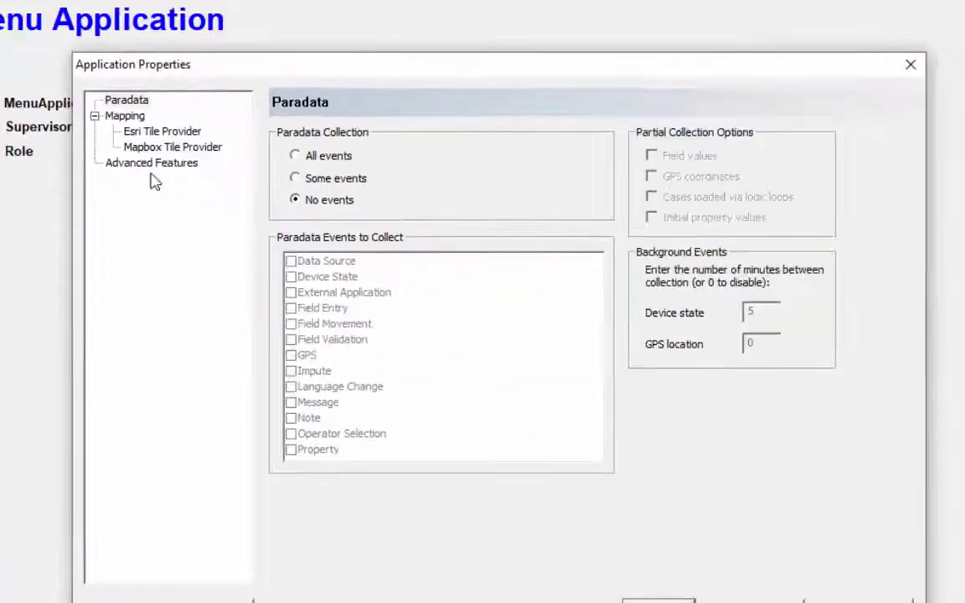
click(149, 165)
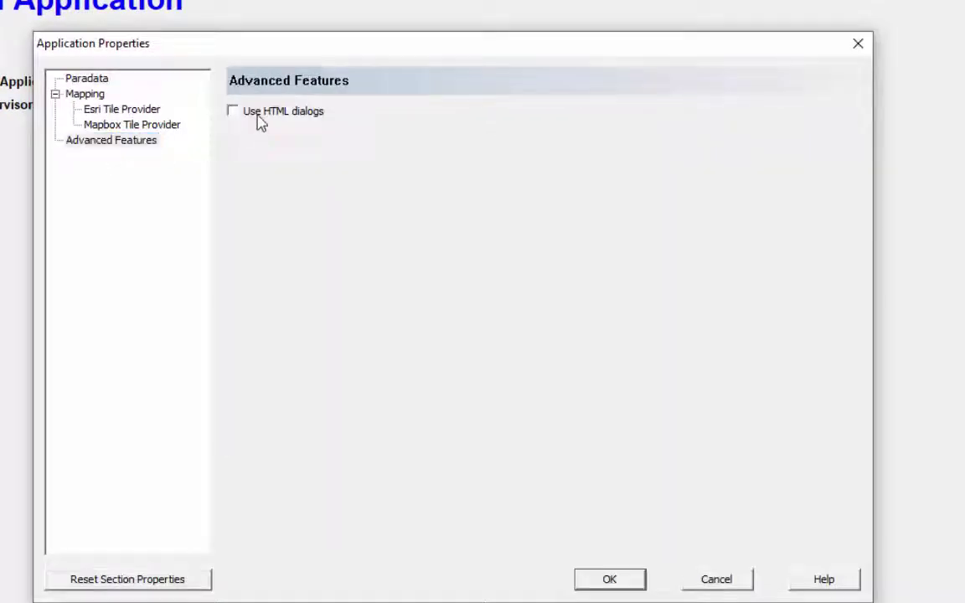
click(610, 579)
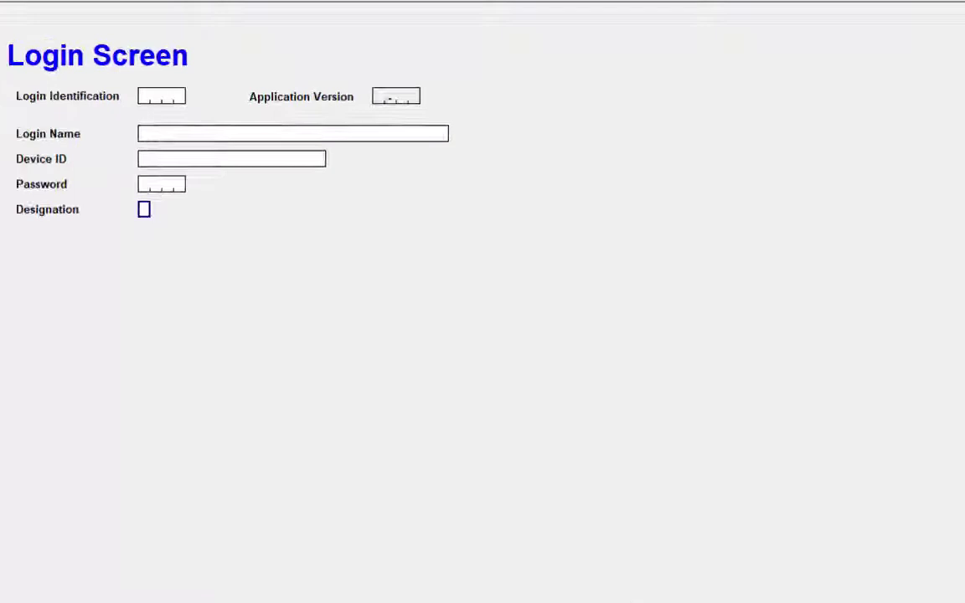
Run Login_App, enter the login ID, then pick Receive Assign Enumeration Area and Send Listing Data to the Supervisor.
click(302, 41)
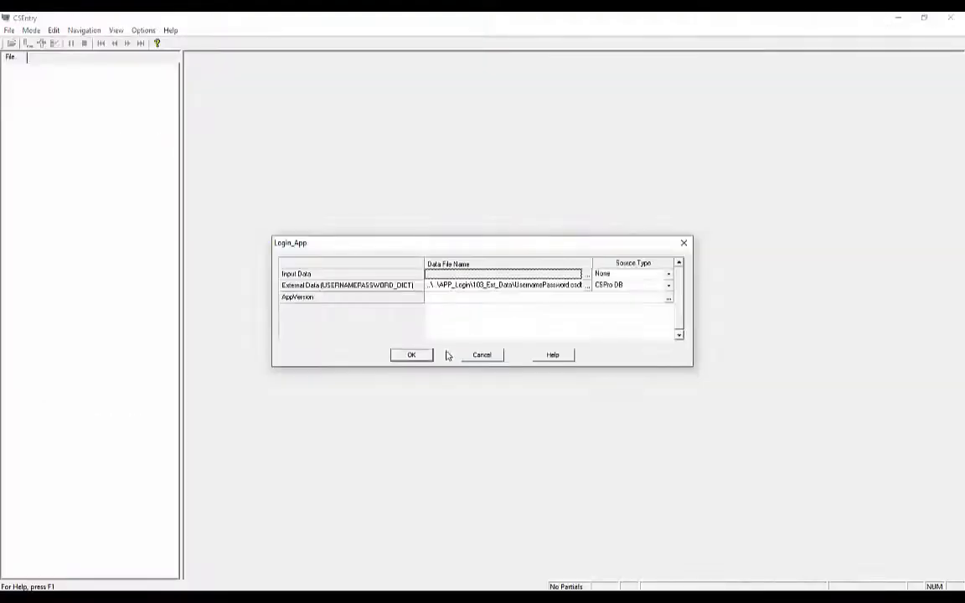
click(411, 355)
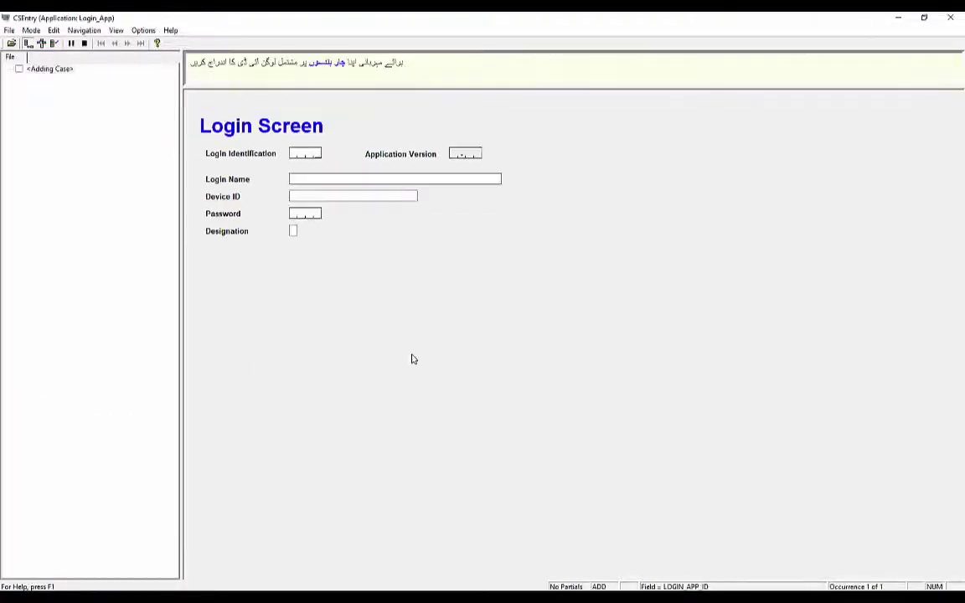
text(1511)
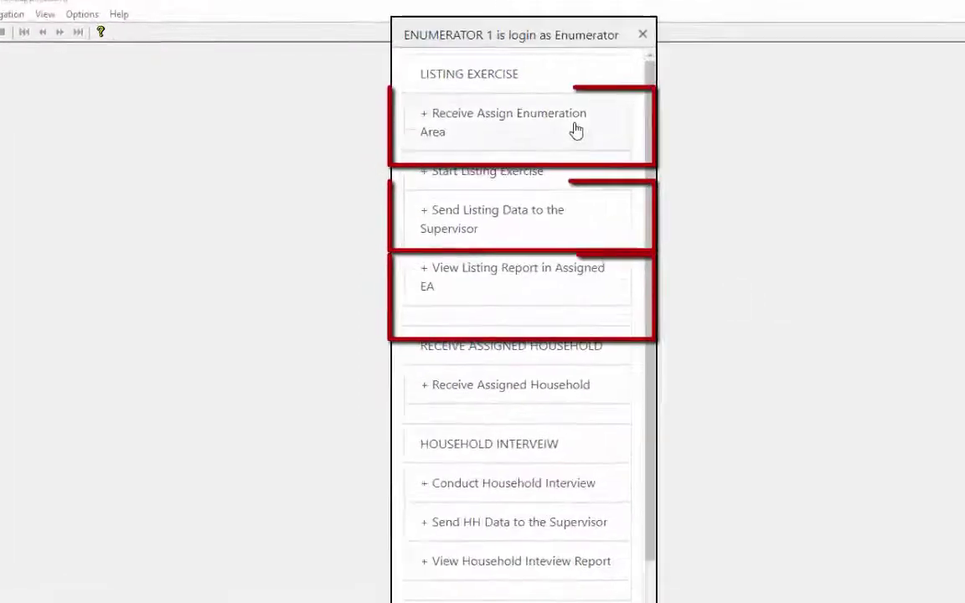
click(573, 131)
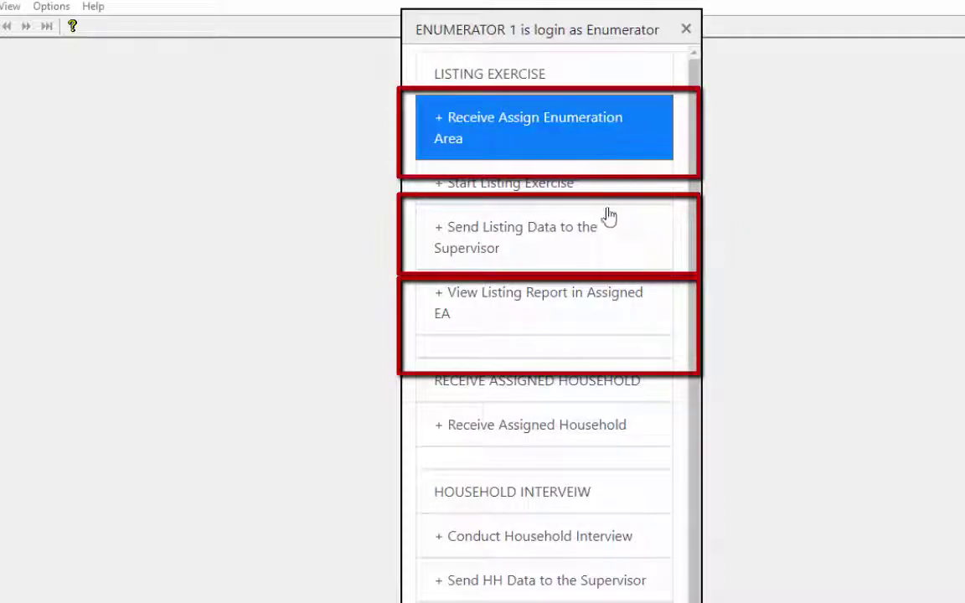
click(591, 241)
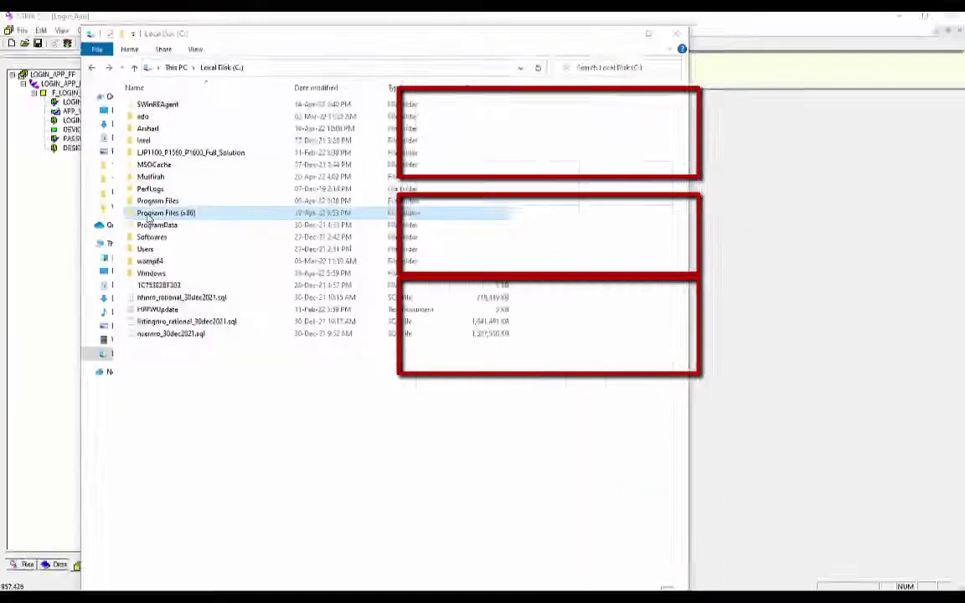
Browse to C:\Program Files (x86)\CSPro 7.7\html\dialogs and bring up choice.html's actions.
double_click(113, 246)
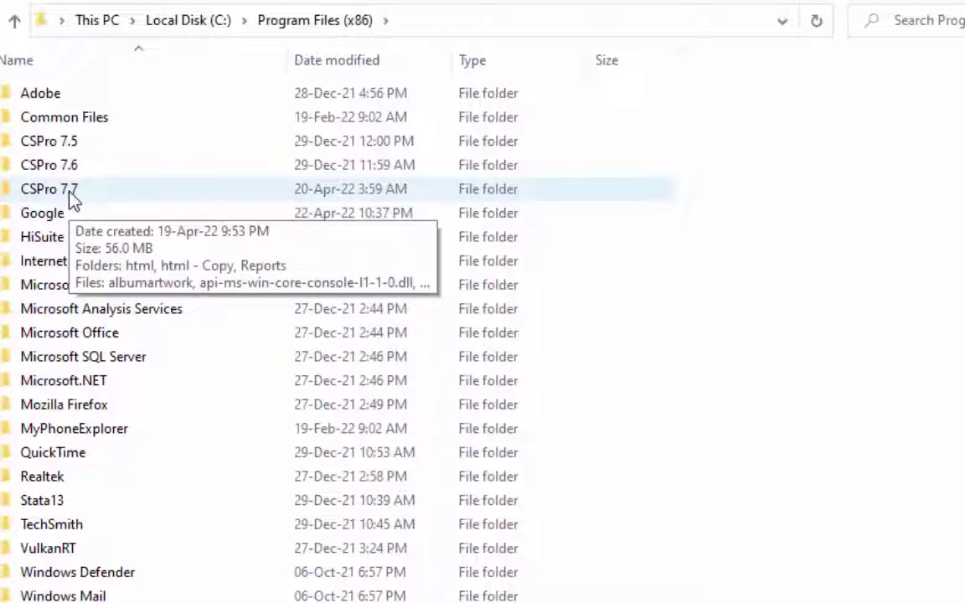
double_click(69, 193)
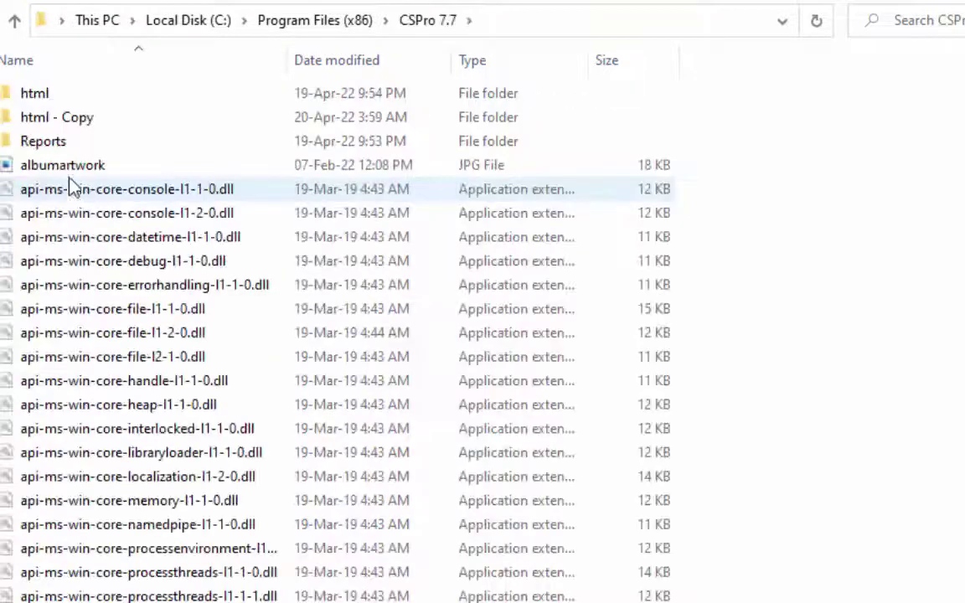
double_click(62, 98)
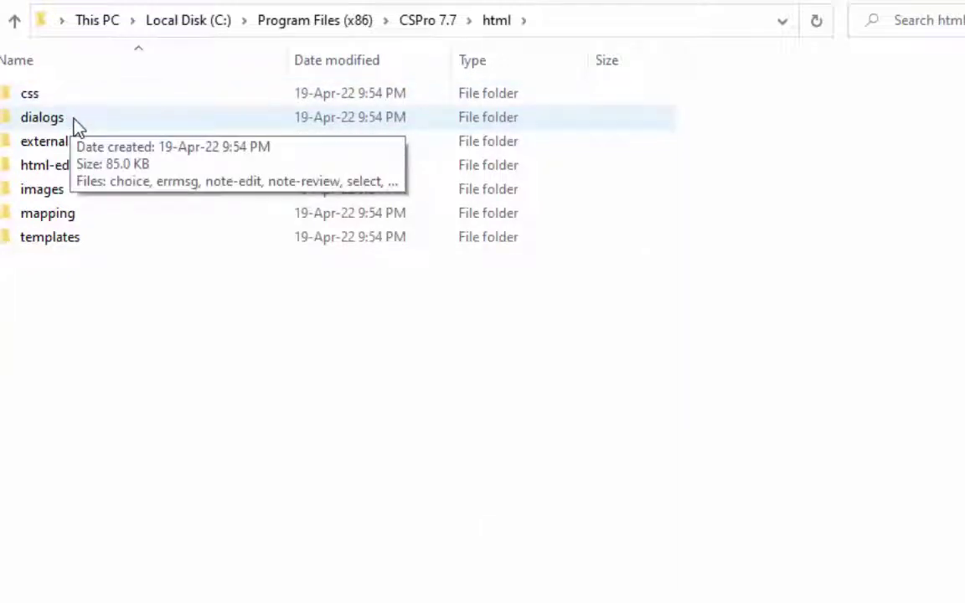
double_click(73, 119)
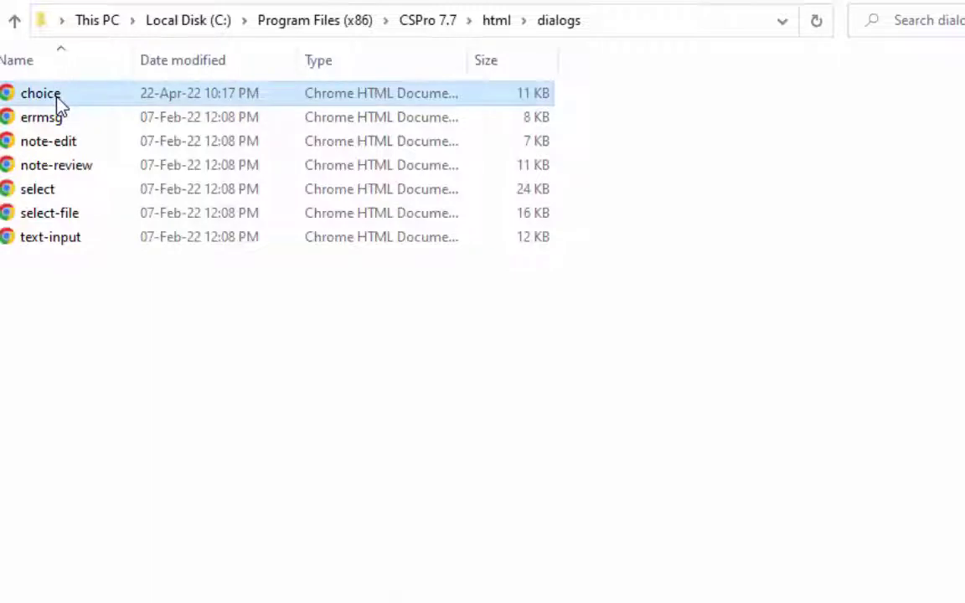
right_click(59, 101)
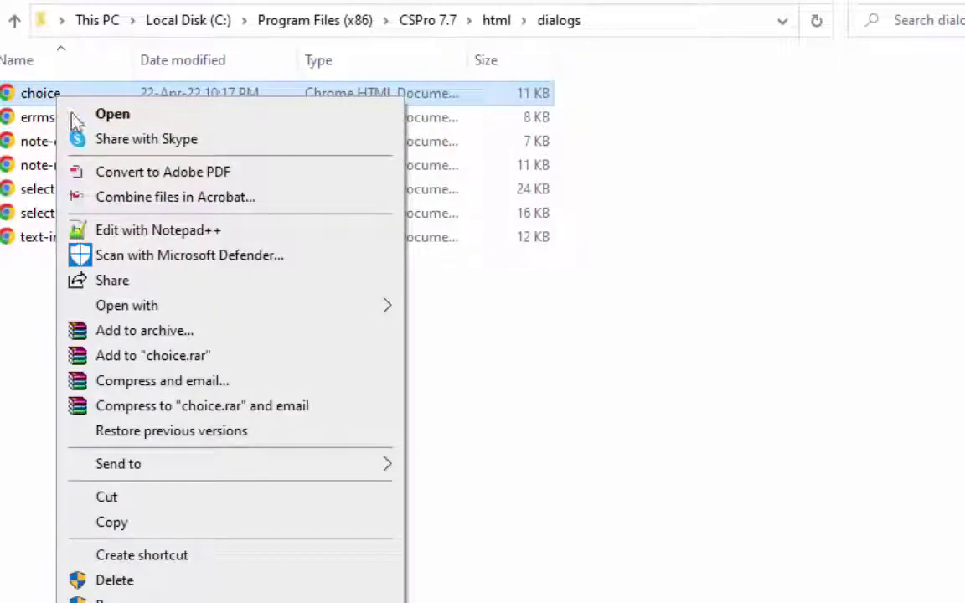
Open choice.html in Notepad++ and change minWidth on line 81 from 320 to 520.
click(162, 234)
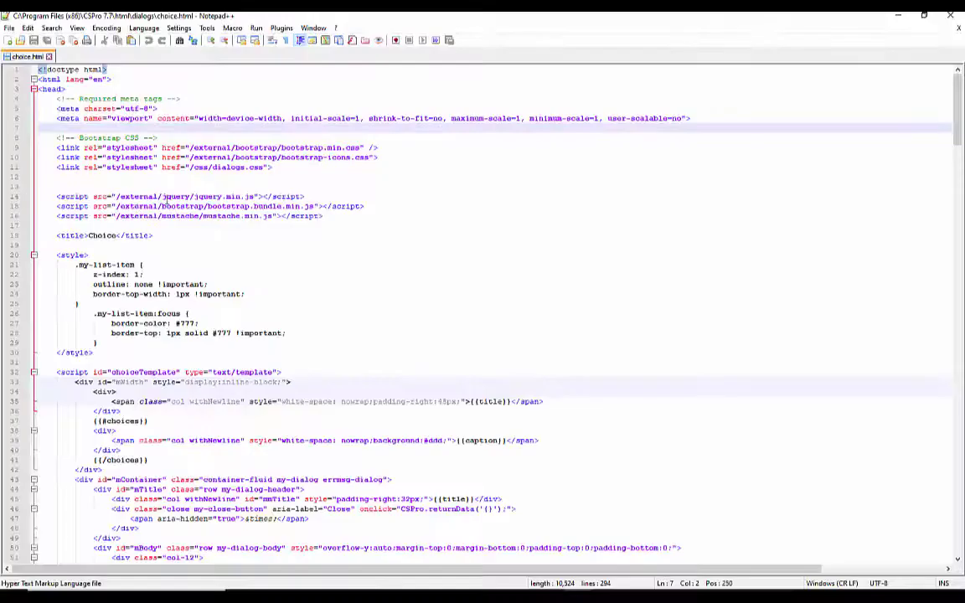
click(89, 98)
scroll(85, 240, down, 9)
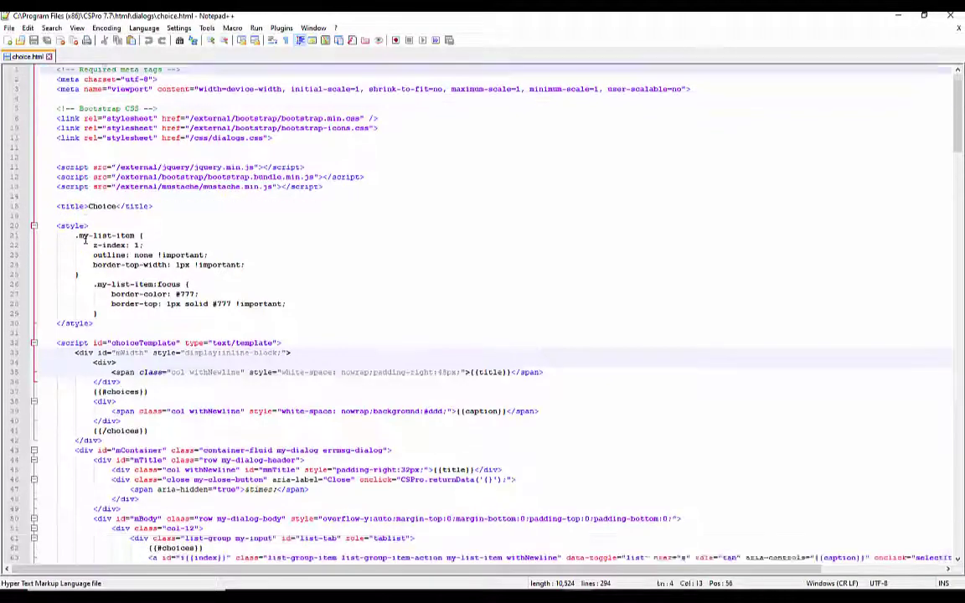
scroll(85, 241, down, 5)
scroll(85, 243, down, 5)
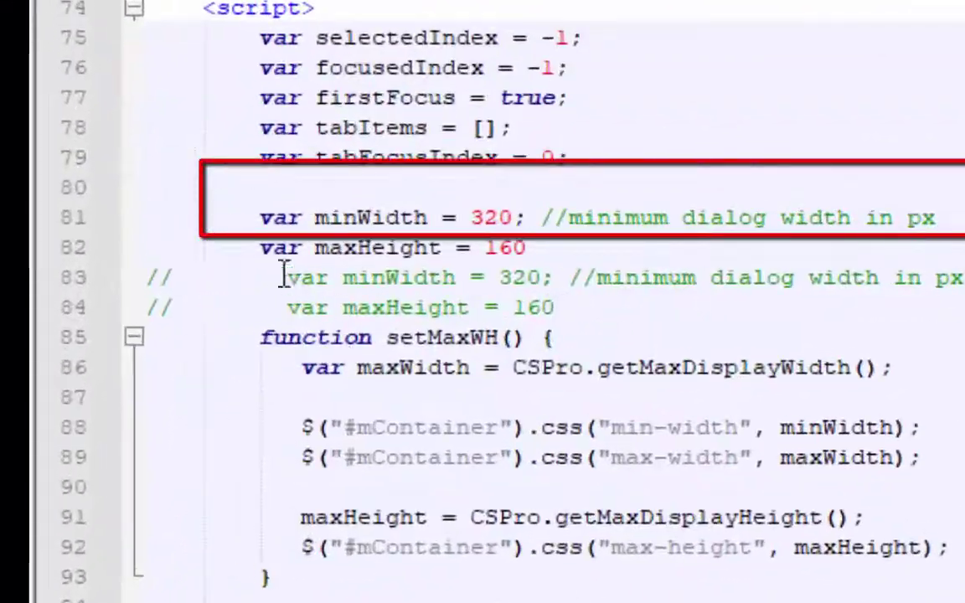
click(484, 218)
key(BackSpace)
text(5)
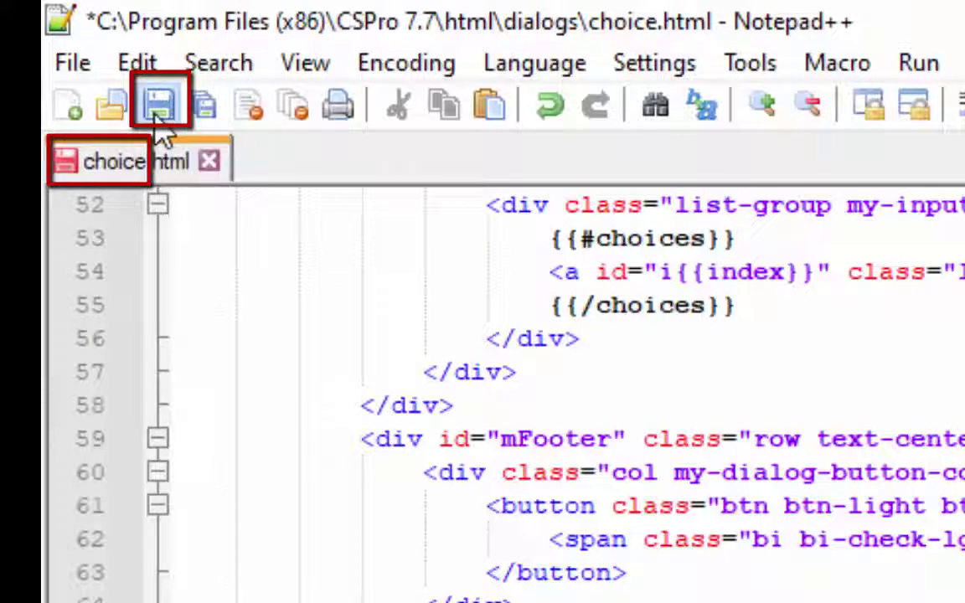
Save choice.html, relaunching Notepad++ as Administrator to allow the save.
click(155, 114)
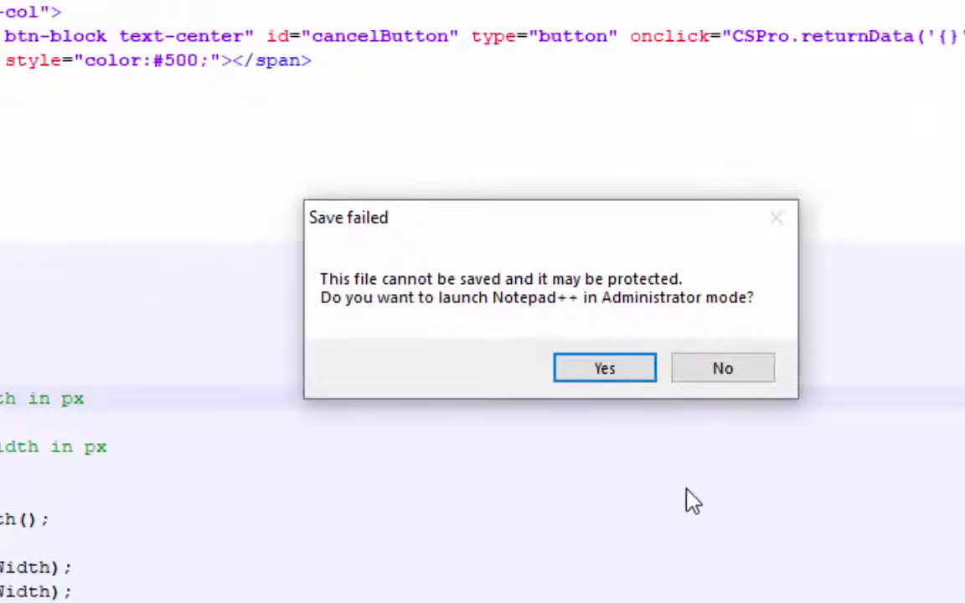
click(621, 377)
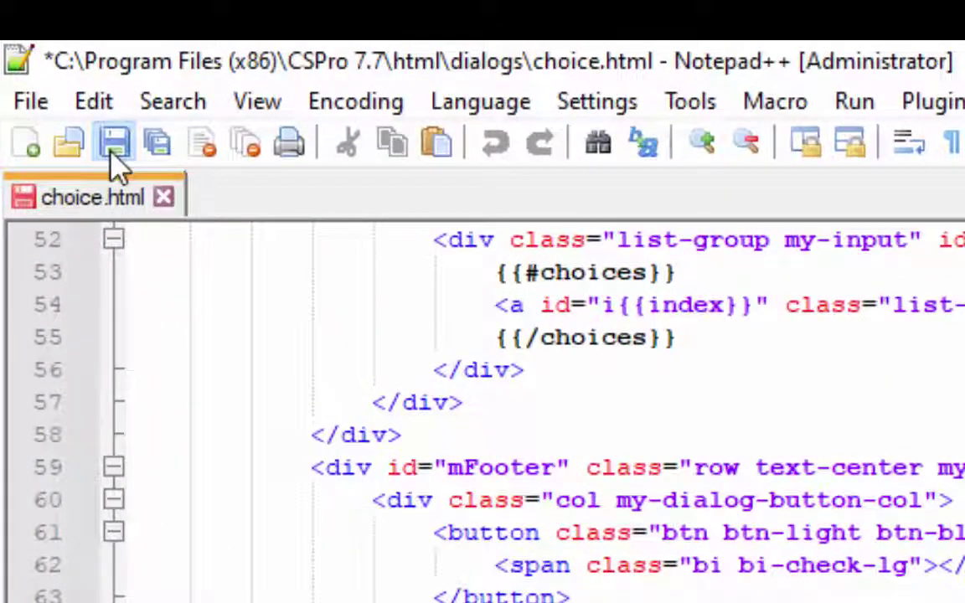
click(113, 154)
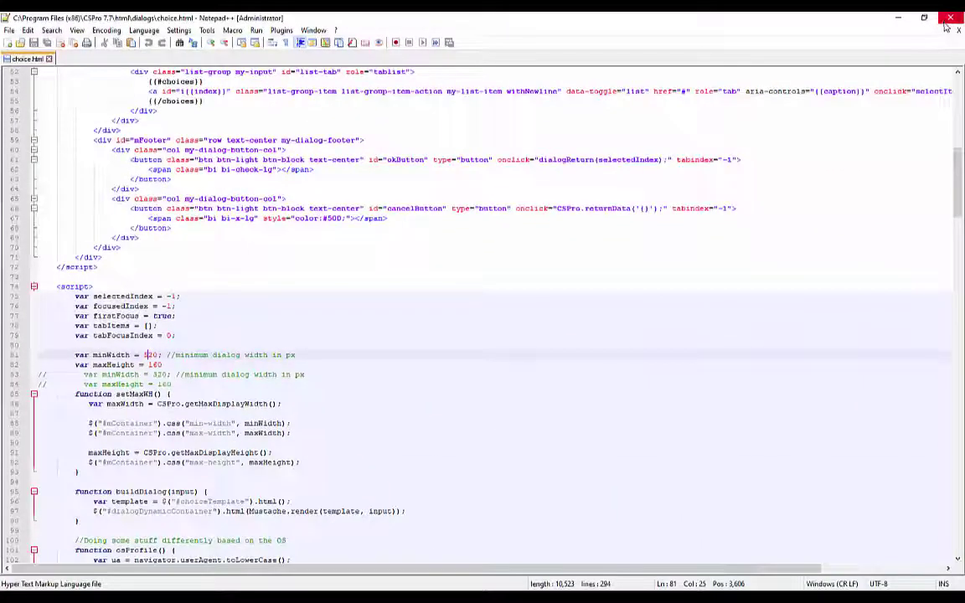
Close Notepad++, scroll the widened enumerator menu, then close it and CSEntry.
click(947, 20)
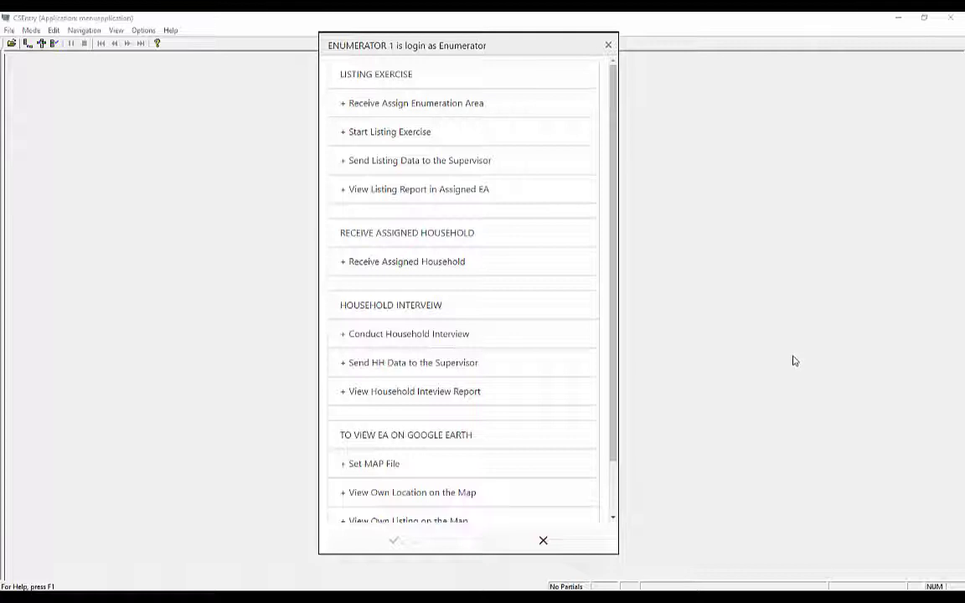
drag(611, 216, 623, 146)
click(543, 543)
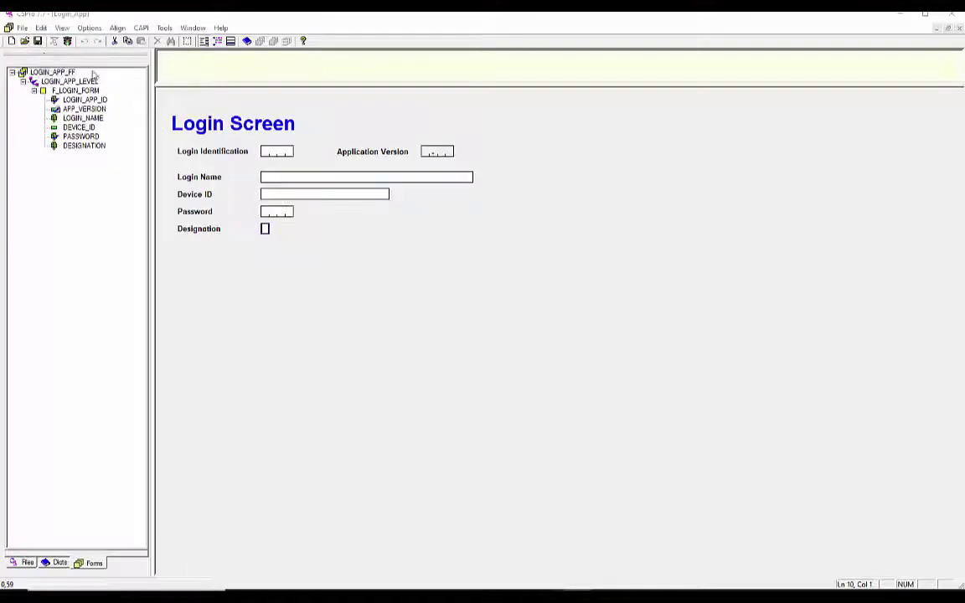
Publish Login_App as Login_App.pen, replacing the existing file in 101_Login.
click(22, 29)
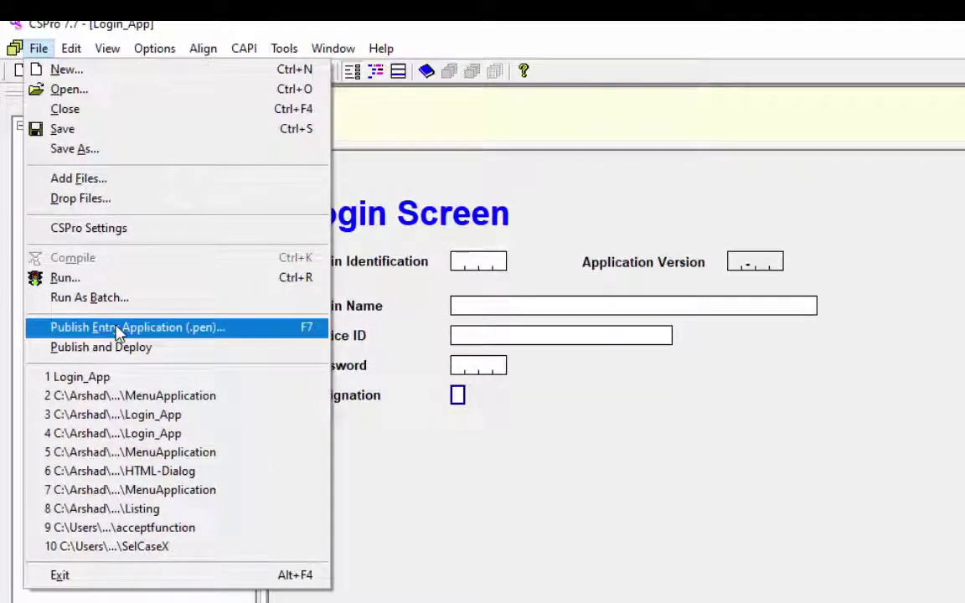
click(118, 333)
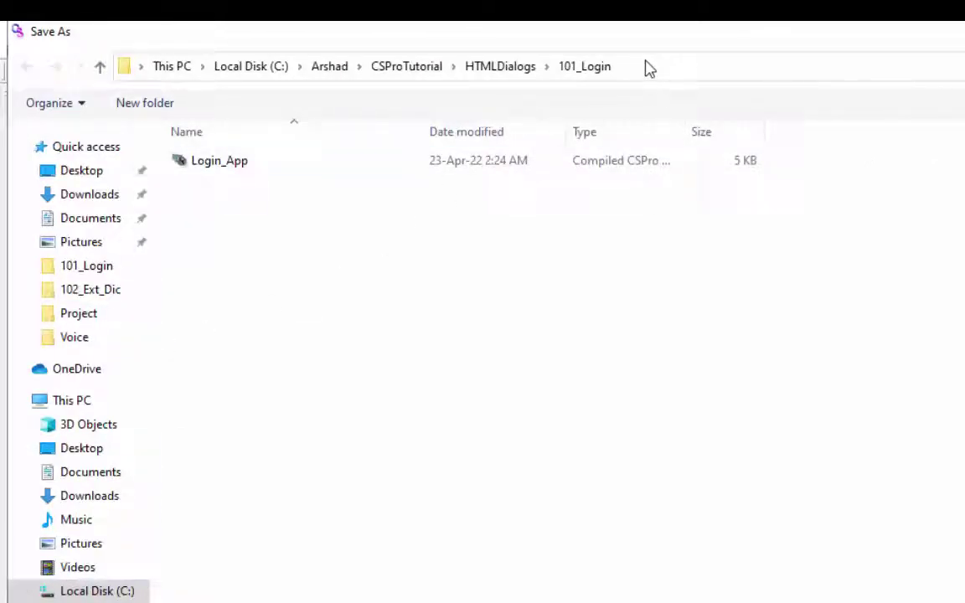
click(269, 166)
click(867, 570)
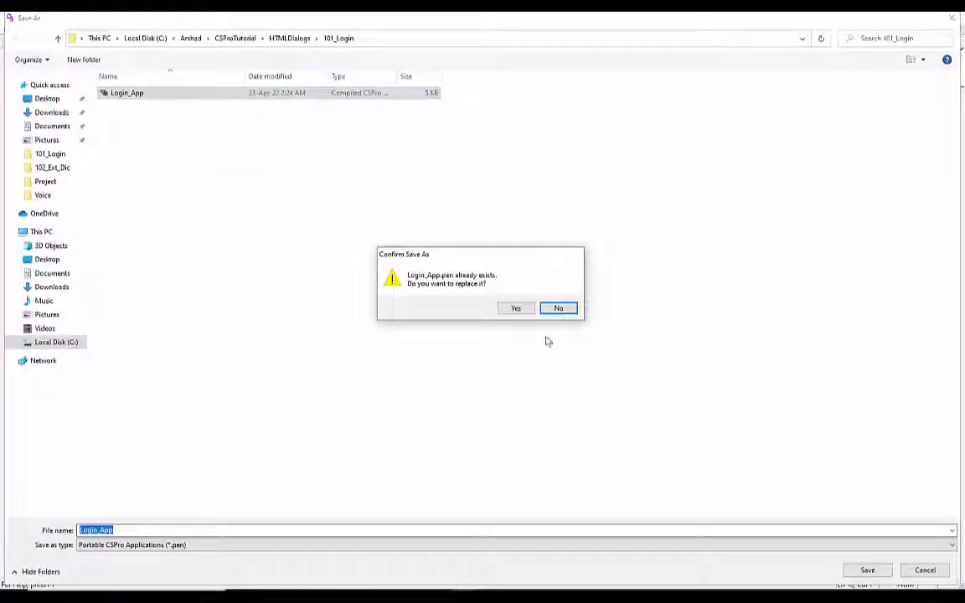
click(519, 311)
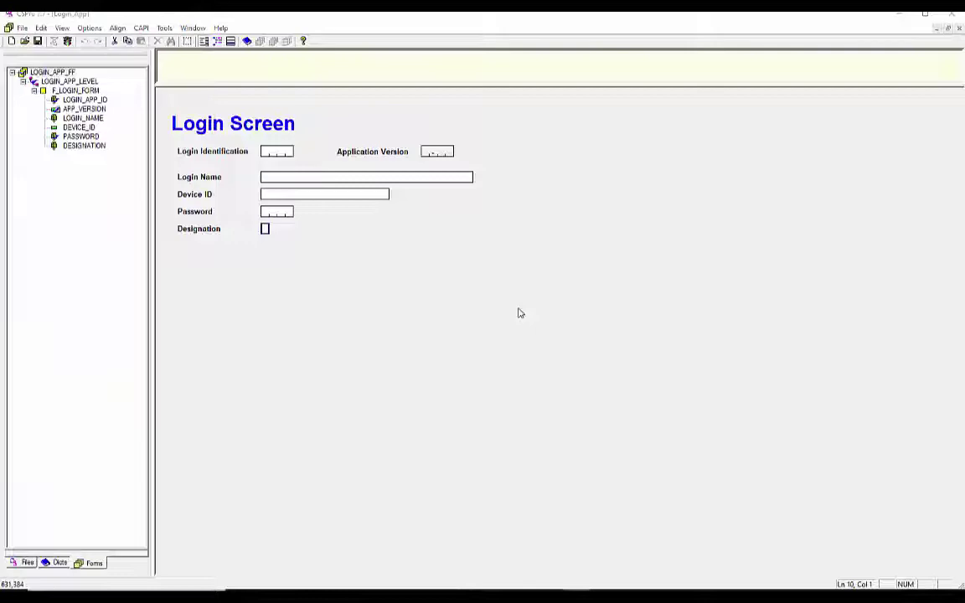
click(164, 27)
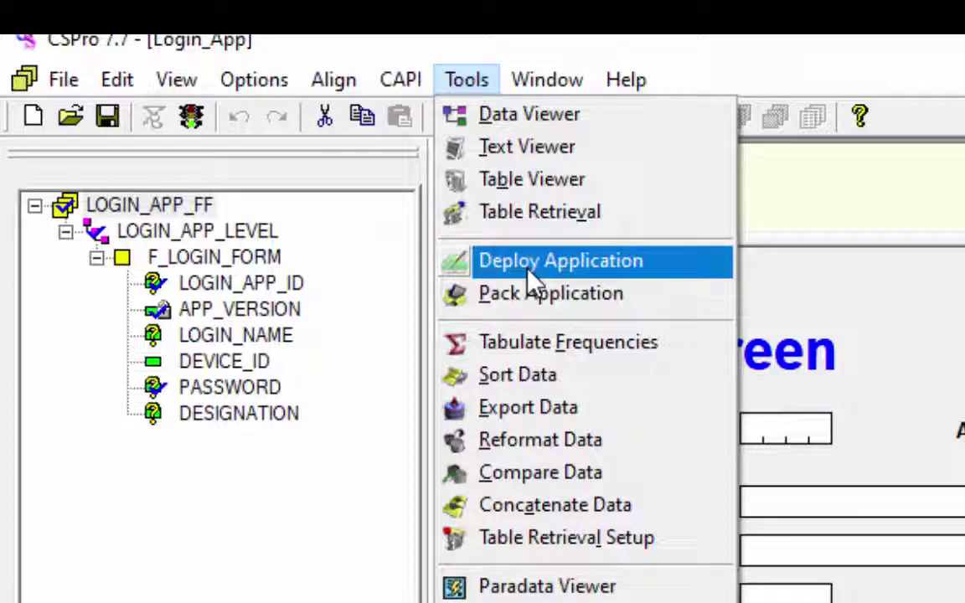
Launch Deploy Application for HTMLDialog_APP and select the 107_Listing folder to add.
click(532, 276)
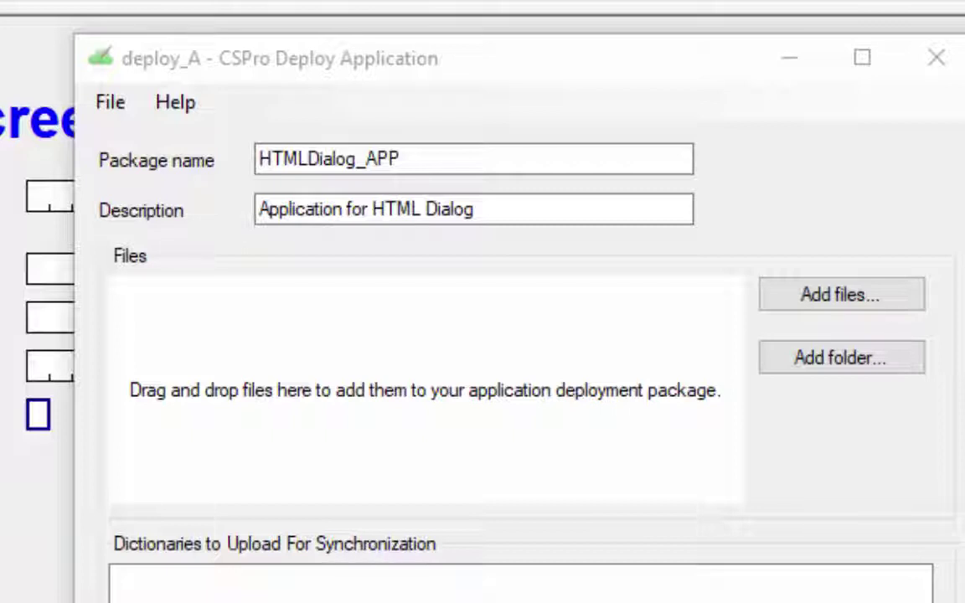
click(844, 373)
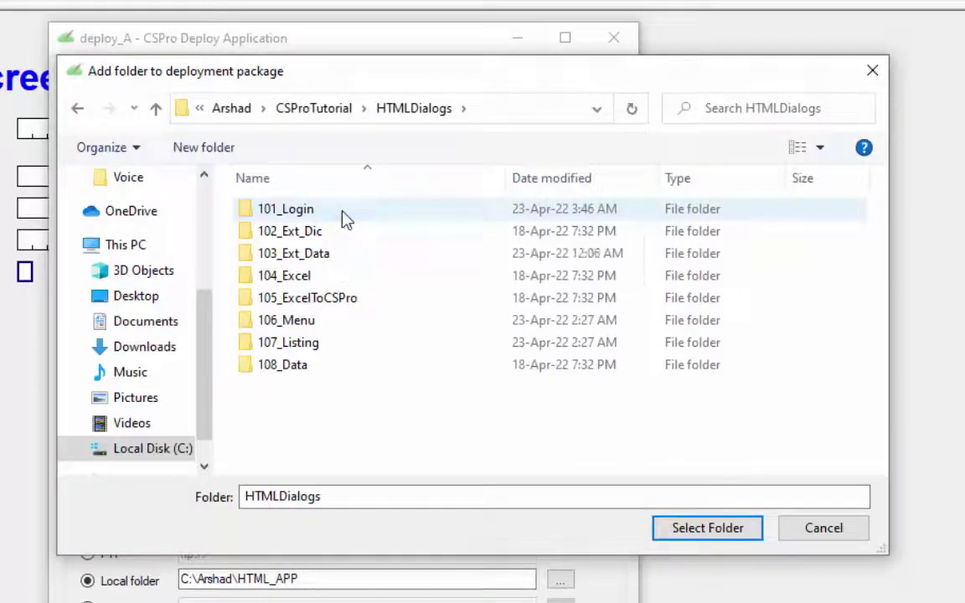
click(346, 218)
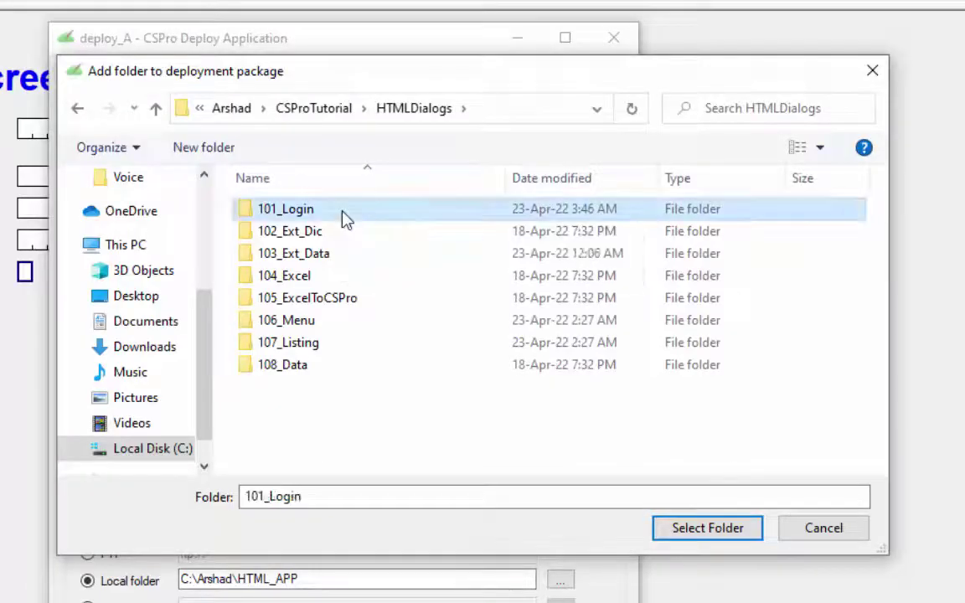
click(346, 327)
click(345, 355)
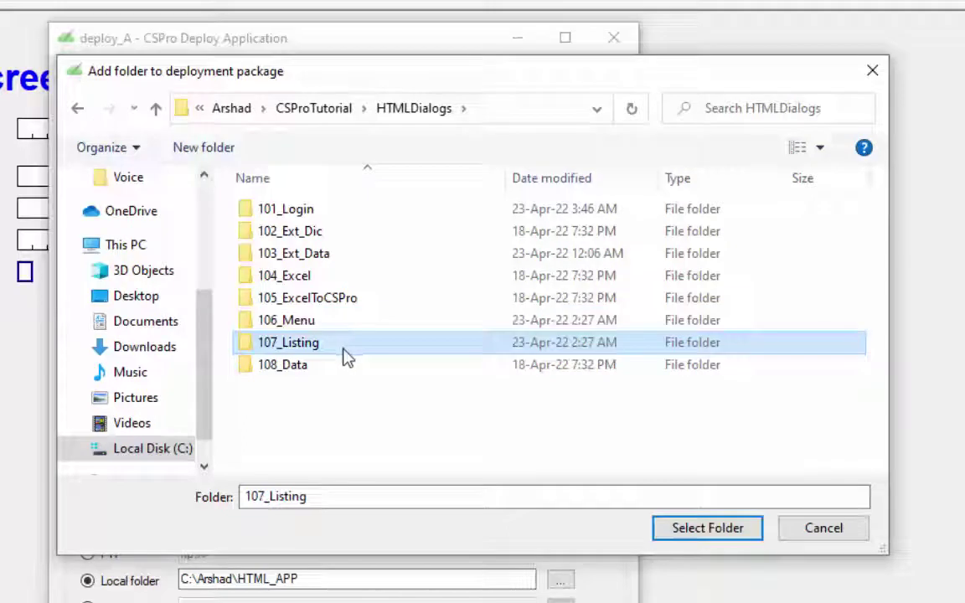